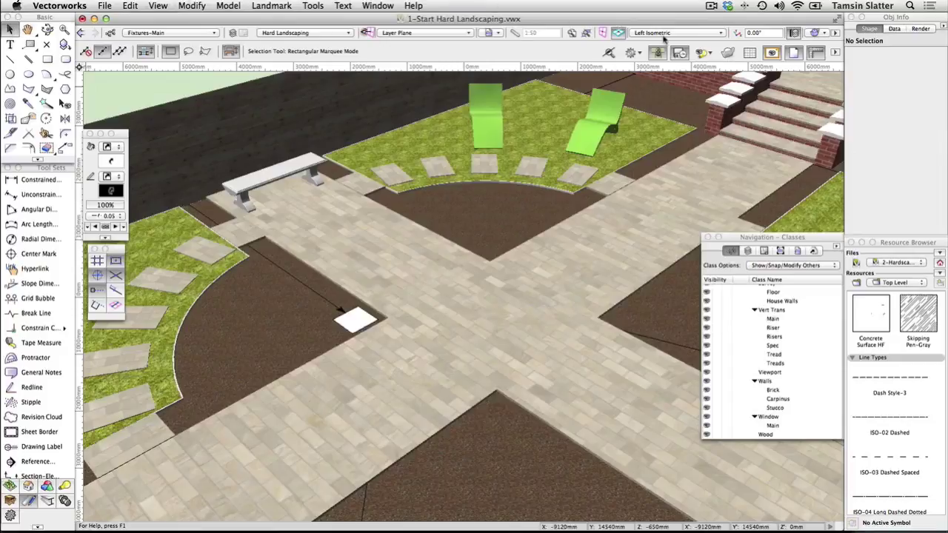
# Step: Draw a corner-to-corner rectangle of about 440 by 440 mm over the white square footprint, in the Walls-Brick class with push/pull extruding enabled
pyautogui.click(663, 35)
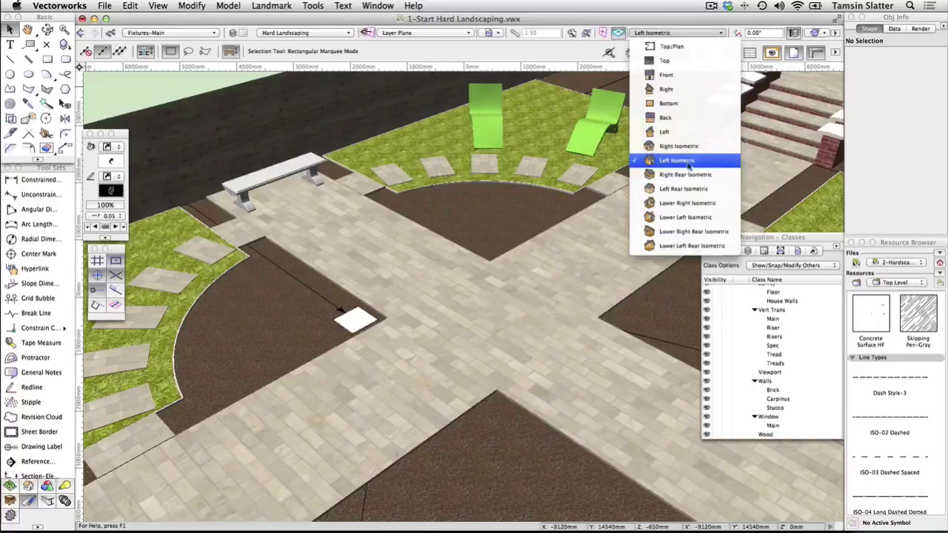
pyautogui.click(703, 163)
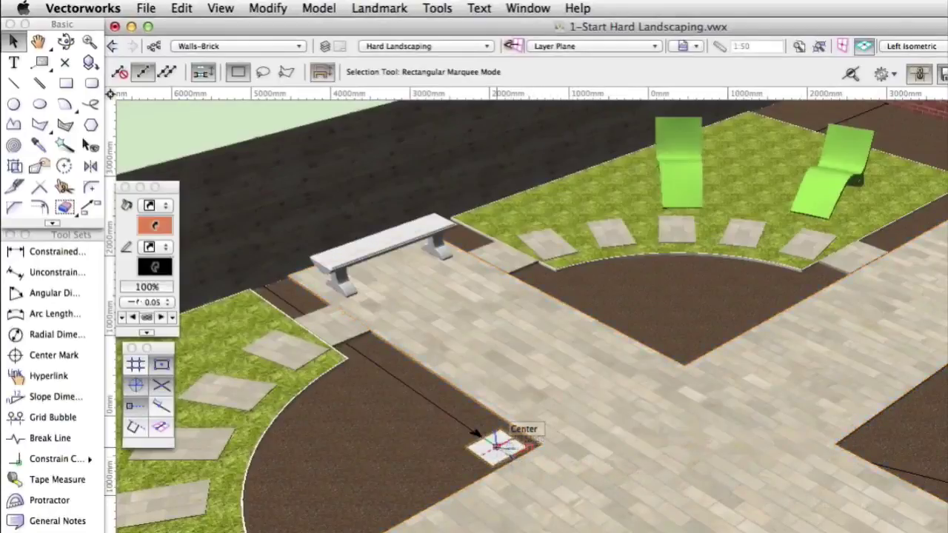
pyautogui.click(500, 444)
pyautogui.click(382, 450)
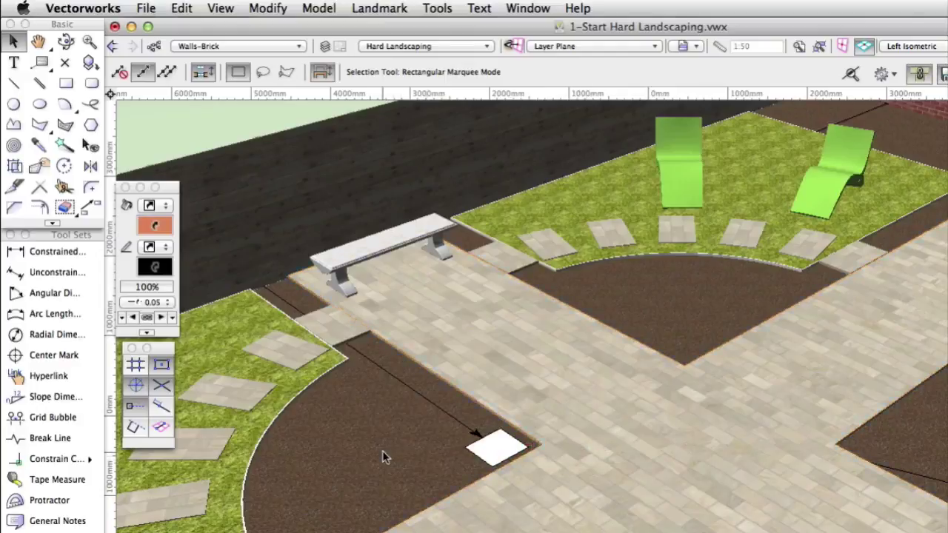
pyautogui.click(65, 84)
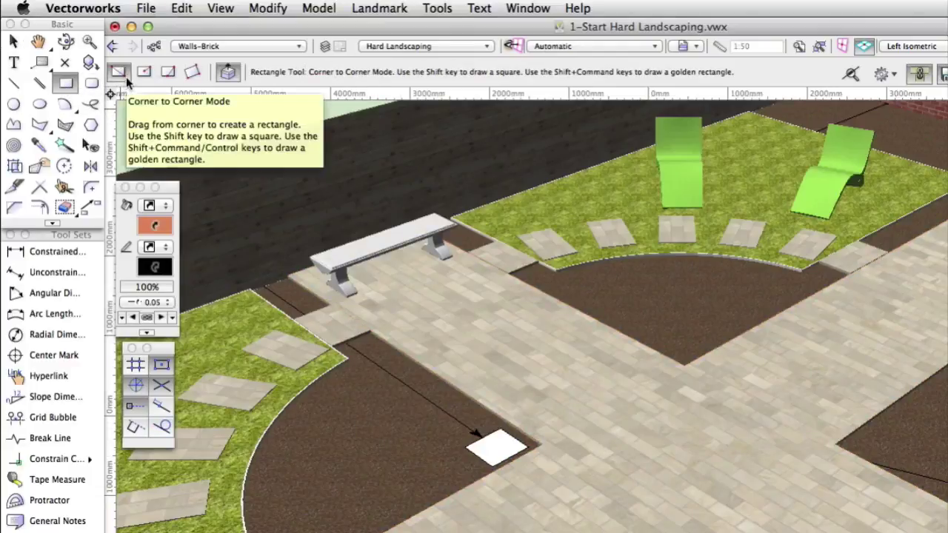
pyautogui.click(224, 74)
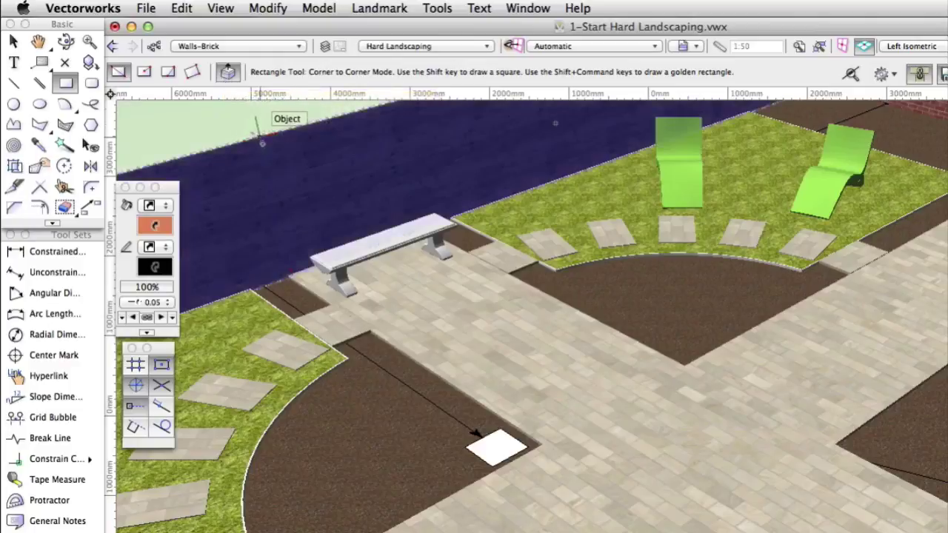
pyautogui.click(462, 447)
pyautogui.click(529, 446)
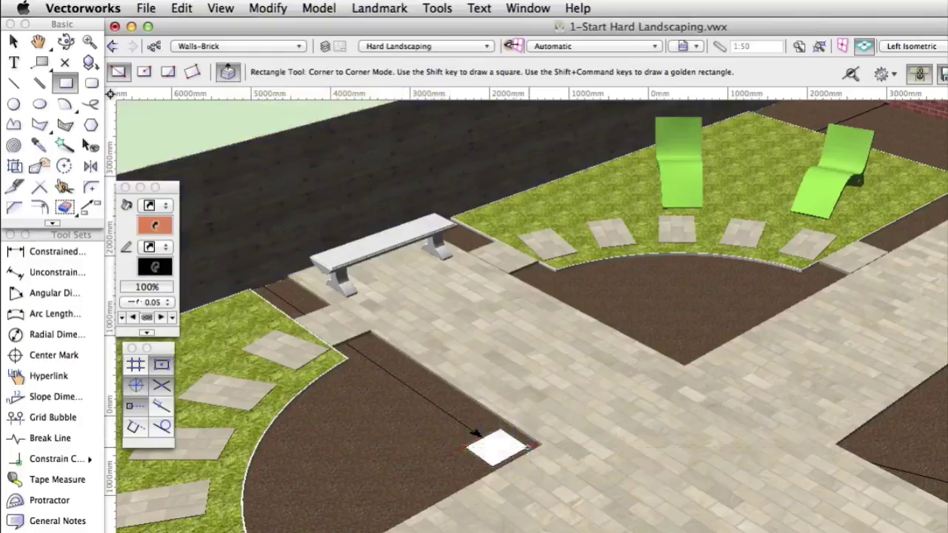
# Step: Extrude the square footprint upward by 525 mm to form the brick pier
pyautogui.click(495, 445)
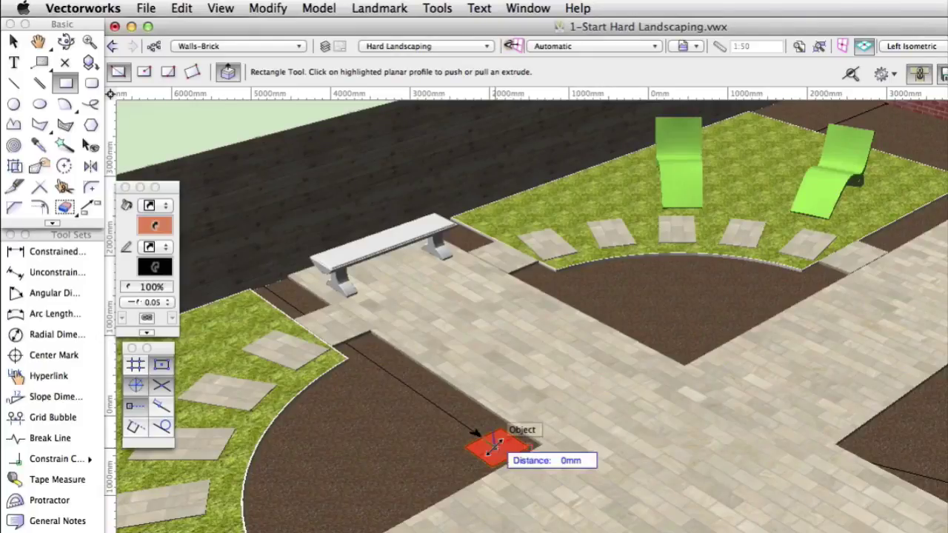
pyautogui.moveTo(495, 444); pyautogui.dragTo(496, 323)
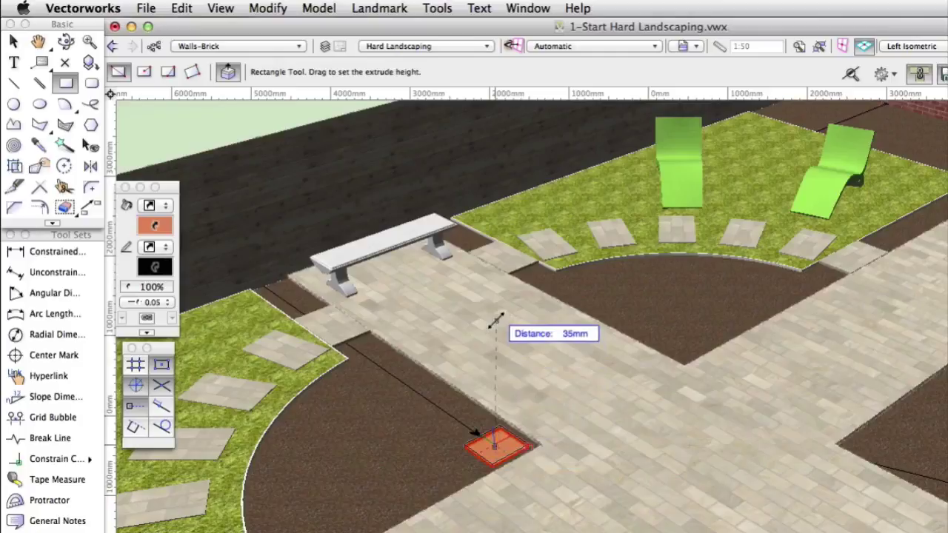
pyautogui.press('Tab')
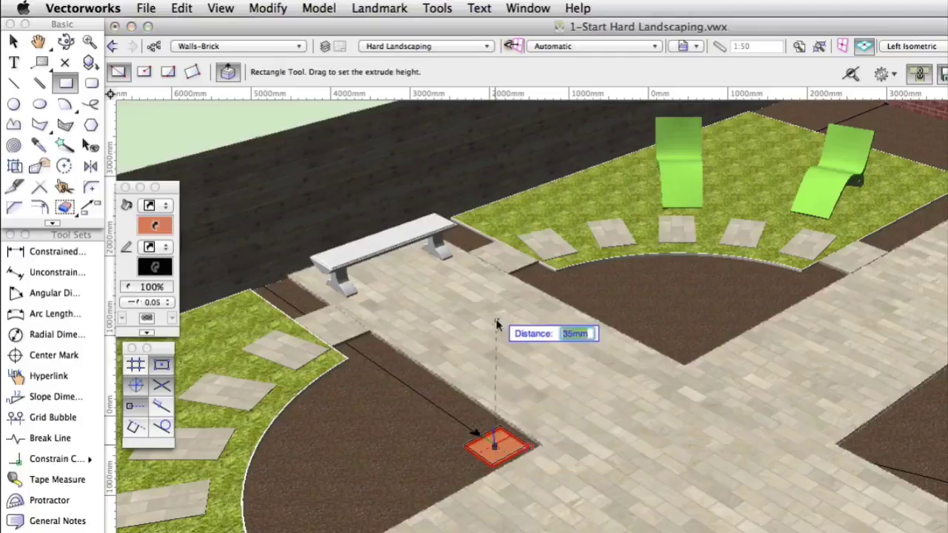
pyautogui.write('525')
pyautogui.press('Return')
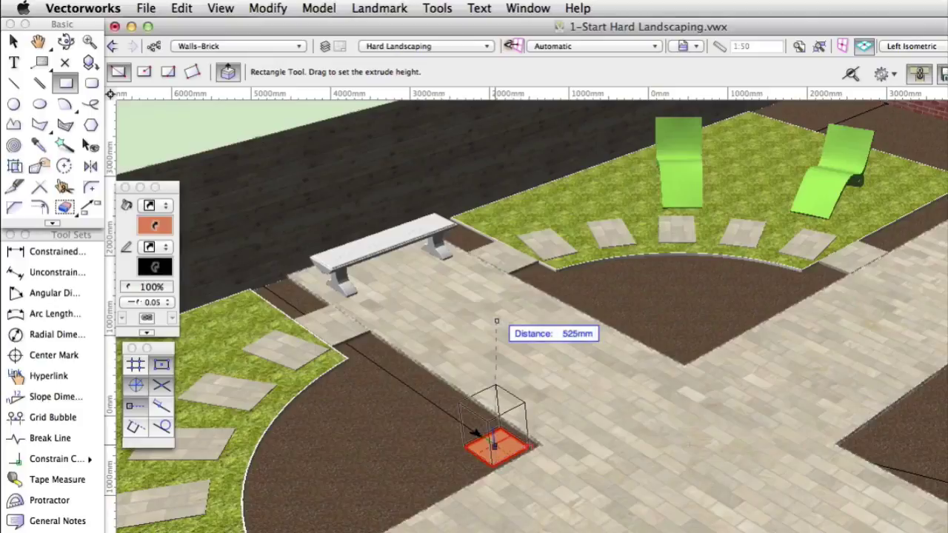
pyautogui.click(495, 320)
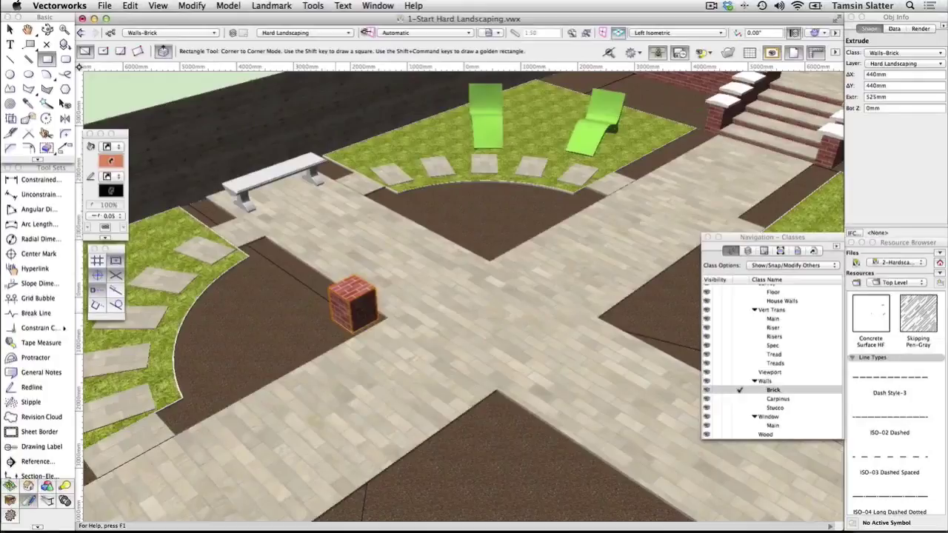
# Step: Make Wood the active class and draw a rectangle of about 254 by 254 mm outward from the centre of the brick pier's top face
pyautogui.click(740, 435)
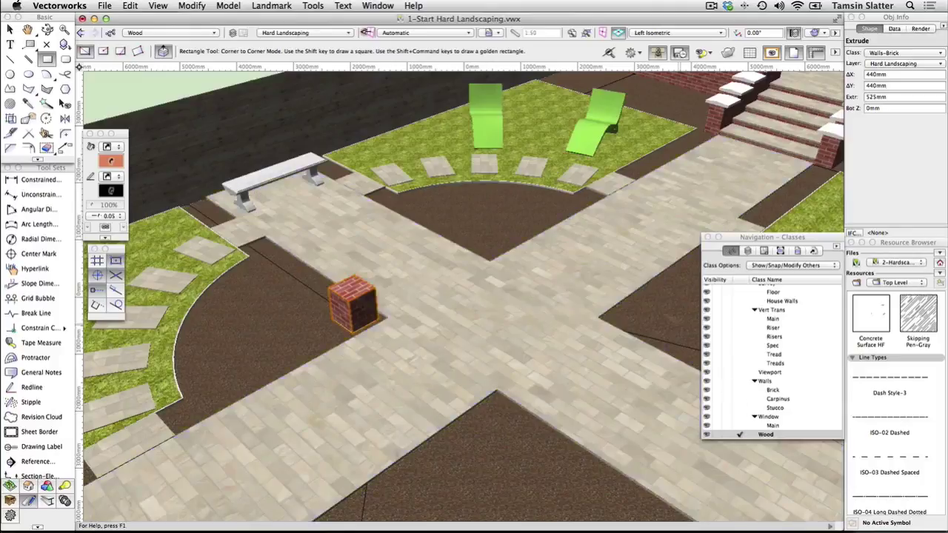
pyautogui.click(103, 51)
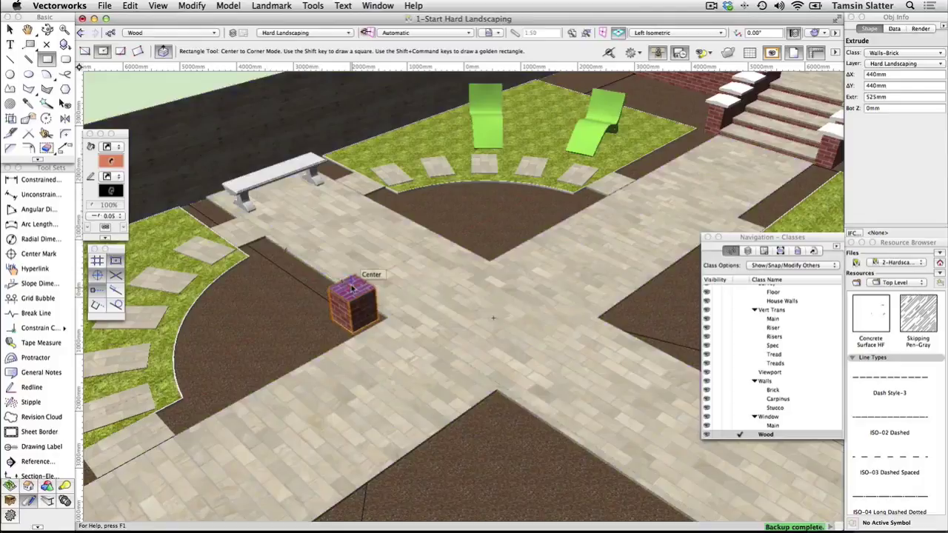
pyautogui.click(353, 289)
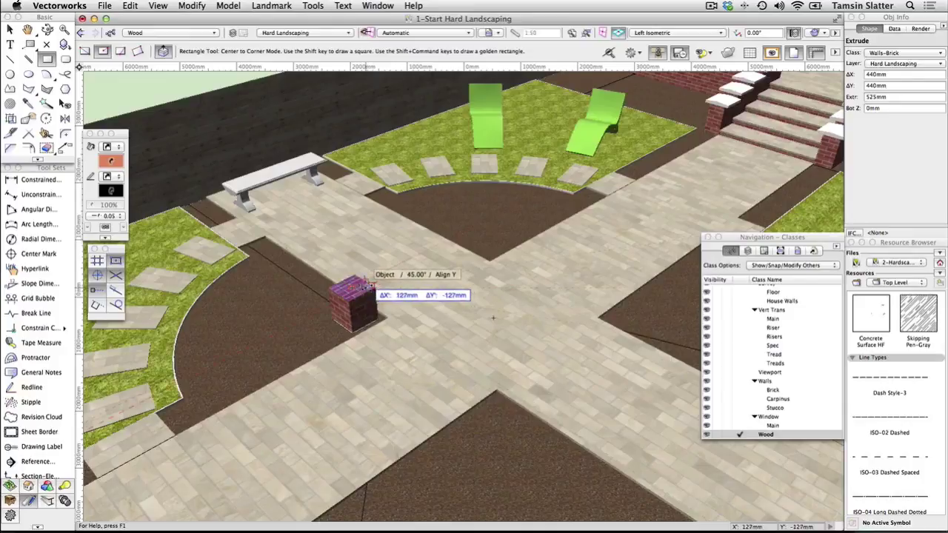
pyautogui.click(364, 285)
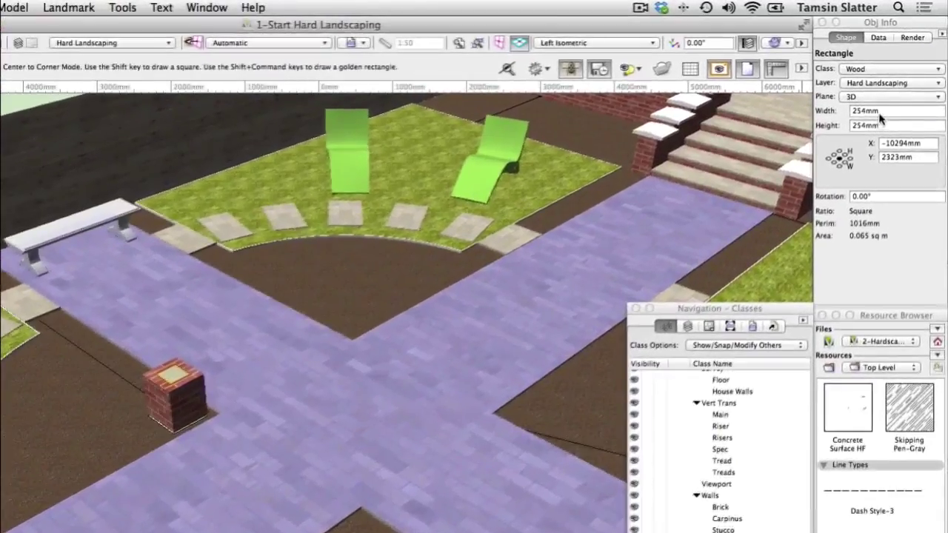
# Step: Set the wooden rectangle's width and height to 150 mm each
pyautogui.click(879, 111)
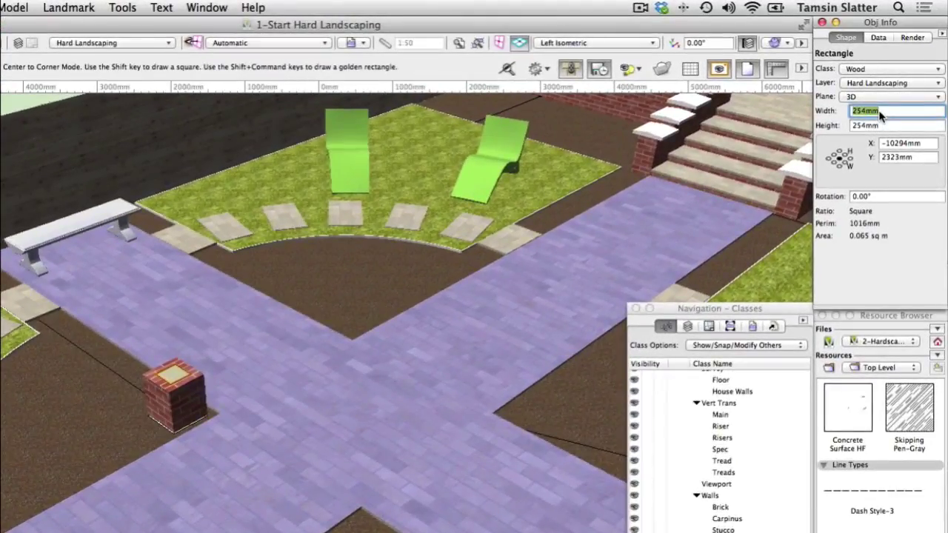
pyautogui.write('150')
pyautogui.press('Tab')
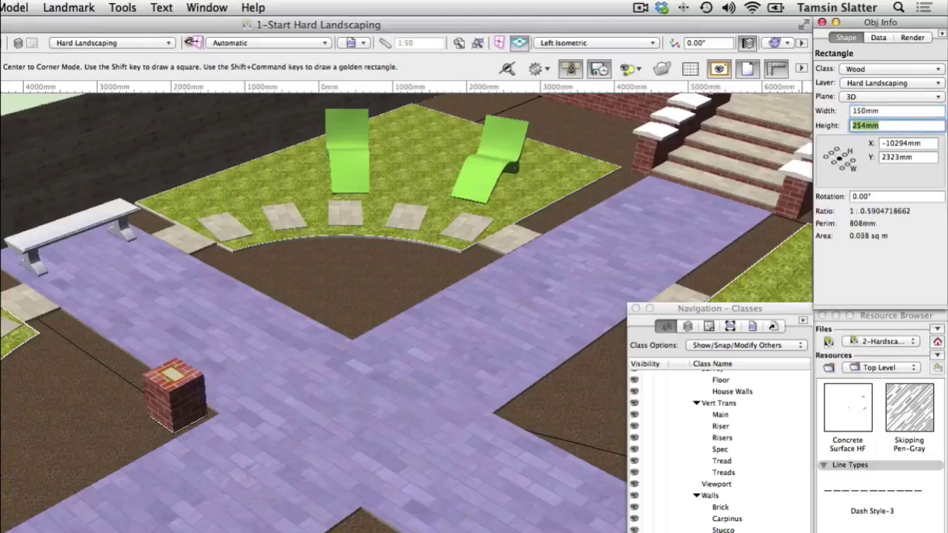
pyautogui.write('150')
pyautogui.press('Return')
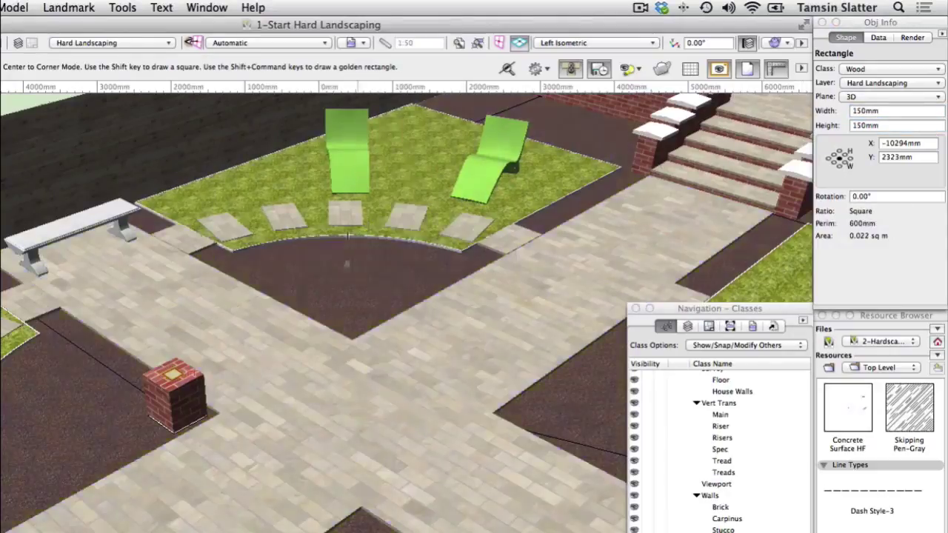
# Step: Extrude the 150 mm square upward by 2475 mm to form the wooden post
pyautogui.hotkey('shift', 'e')
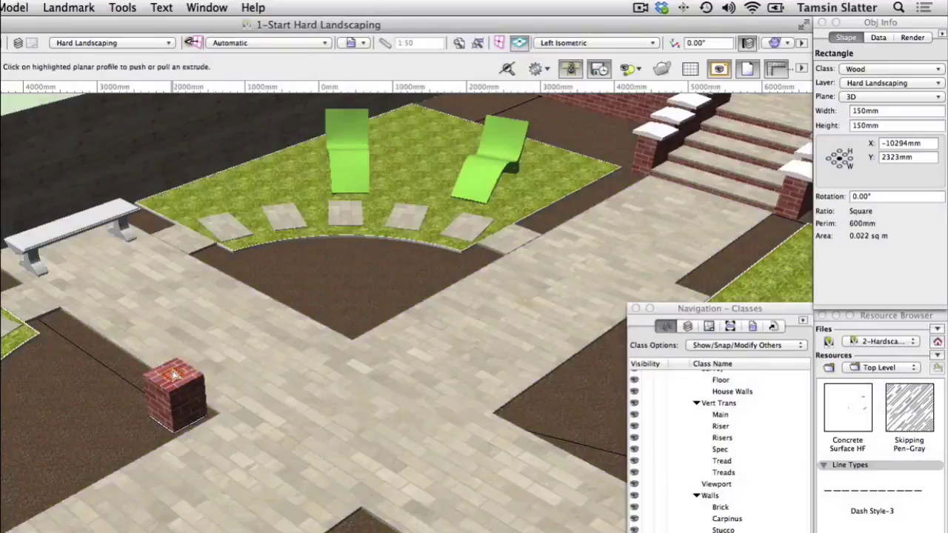
pyautogui.moveTo(172, 369); pyautogui.dragTo(181, 268)
pyautogui.press('Tab')
pyautogui.write('2475')
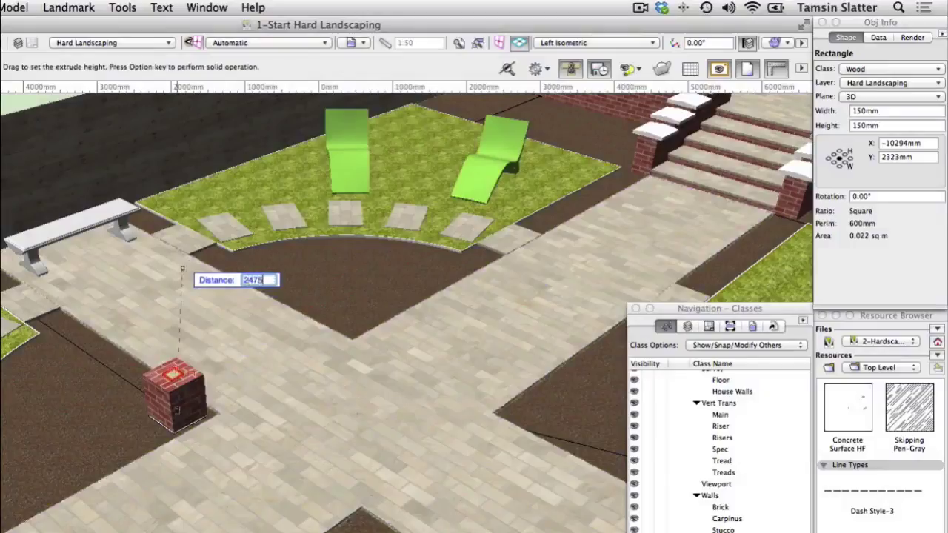
pyautogui.press('Return')
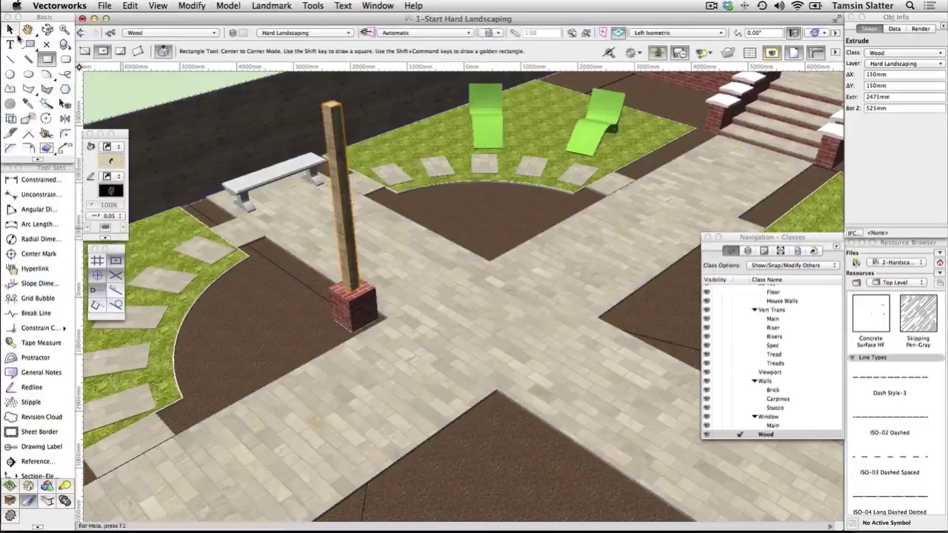
# Step: Select the post and its brick pier and mirror a duplicate across the centreline of the path leading to the bench
pyautogui.click(10, 30)
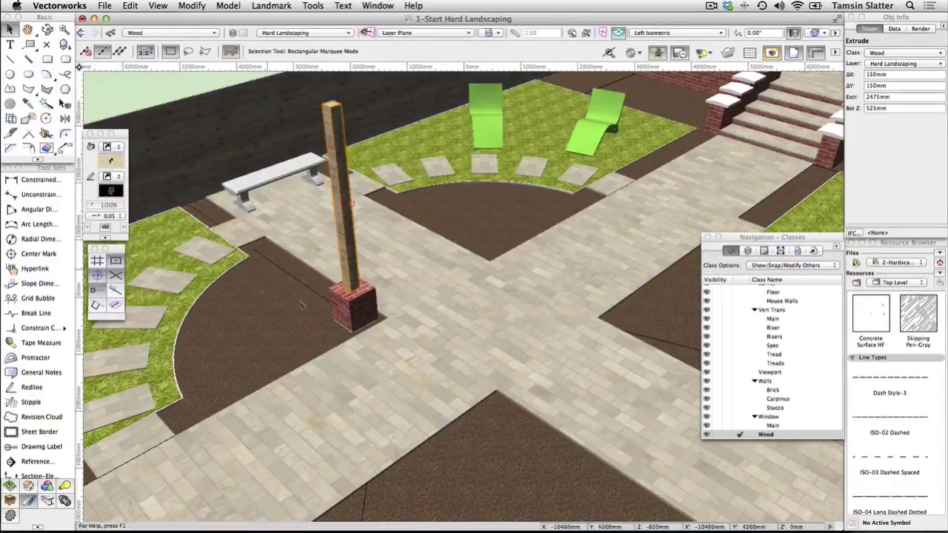
pyautogui.keyDown('shift'); pyautogui.click(357, 317); pyautogui.keyUp('shift')
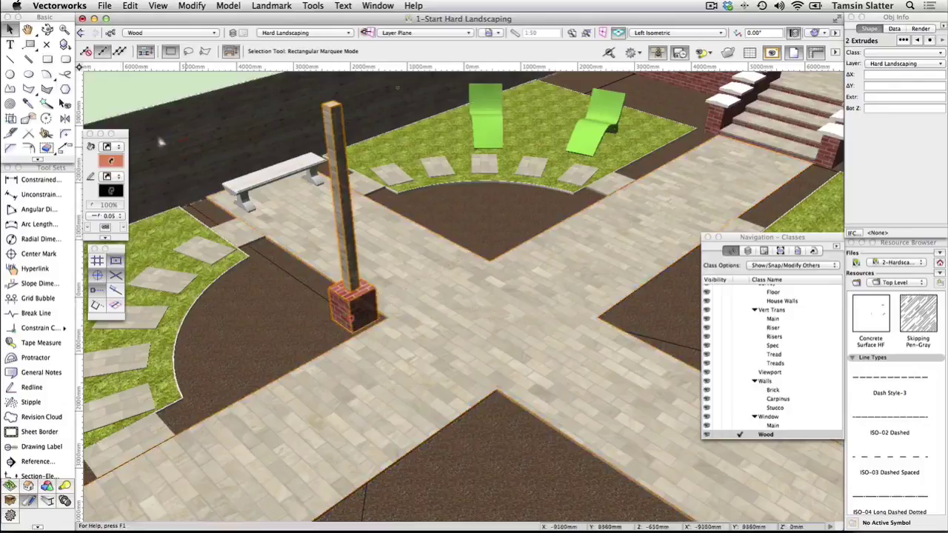
pyautogui.click(65, 119)
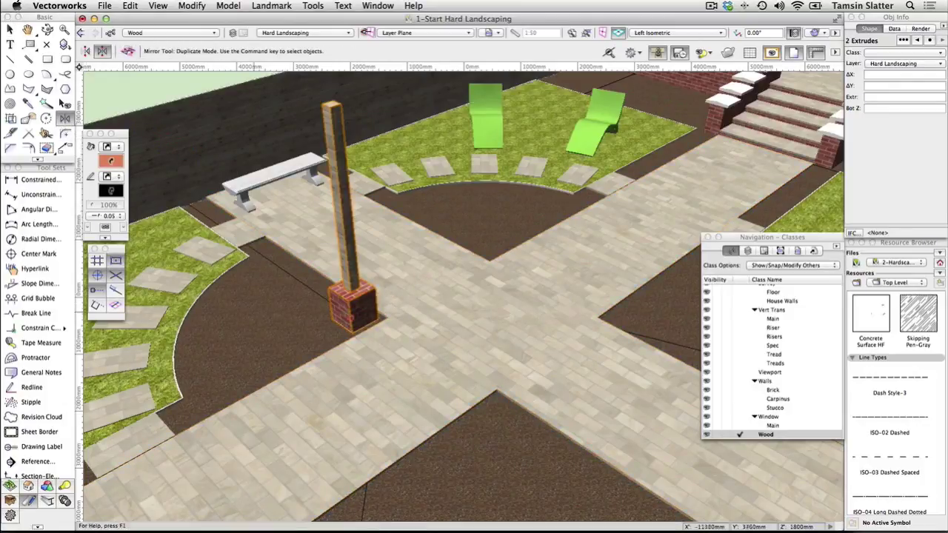
pyautogui.click(493, 318)
pyautogui.click(567, 359)
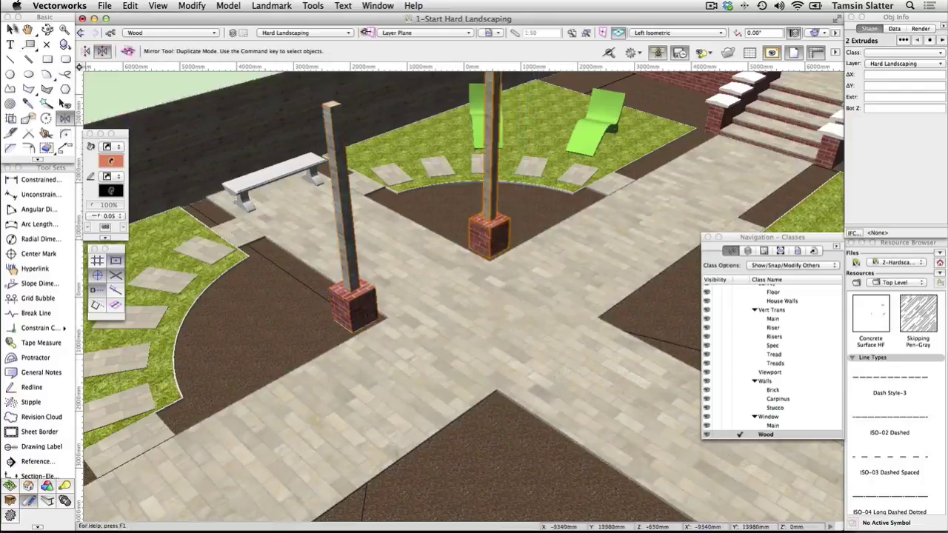
# Step: Select both posts with their brick piers and mirror duplicates across the centreline of the path leading to the steps
pyautogui.click(11, 28)
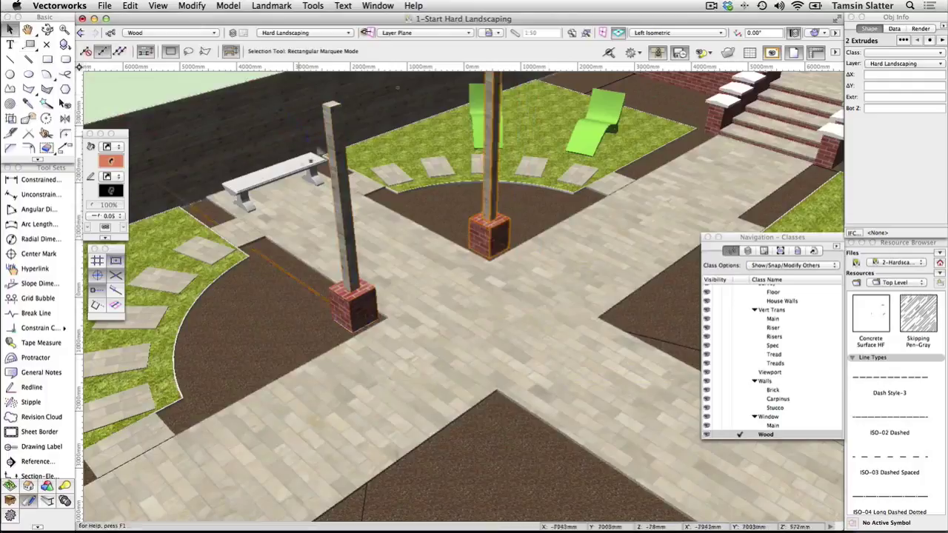
pyautogui.keyDown('shift'); pyautogui.click(337, 150); pyautogui.keyUp('shift')
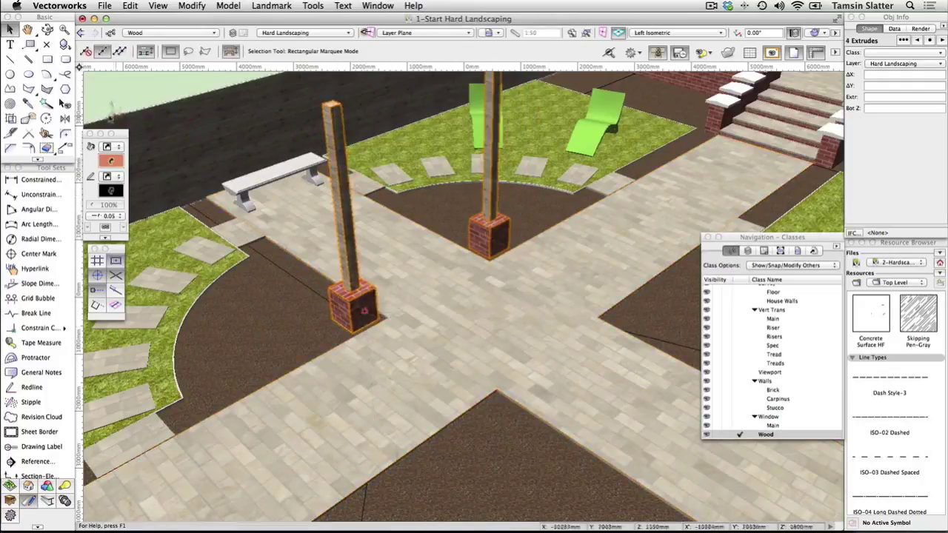
pyautogui.click(65, 119)
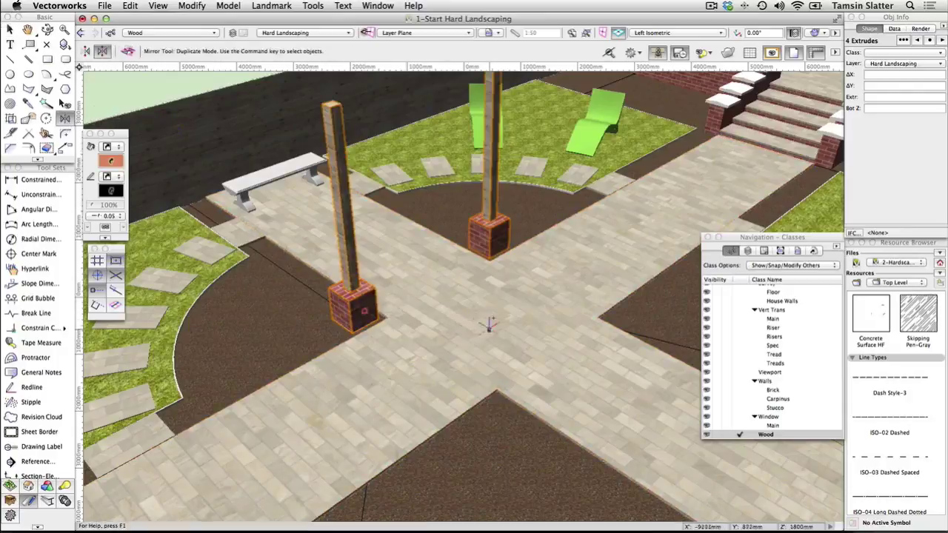
pyautogui.click(493, 318)
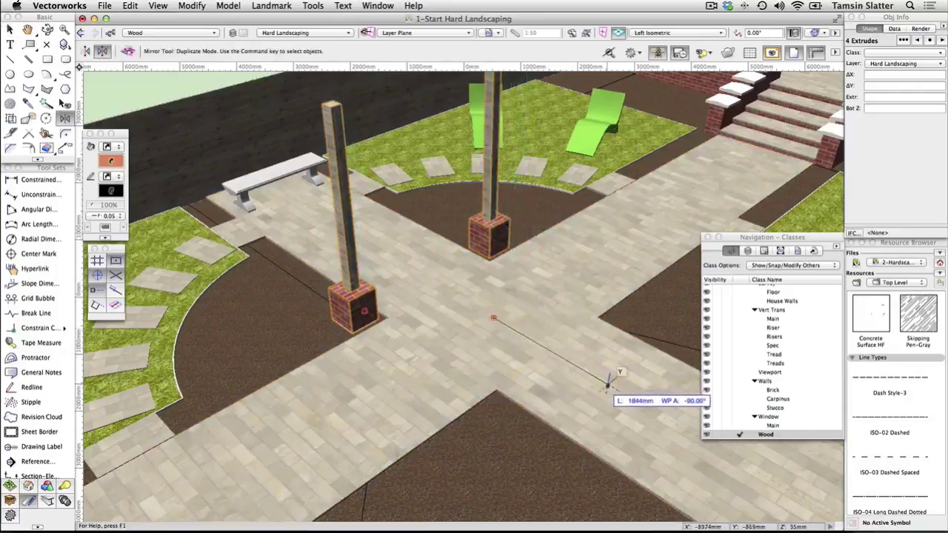
pyautogui.click(383, 386)
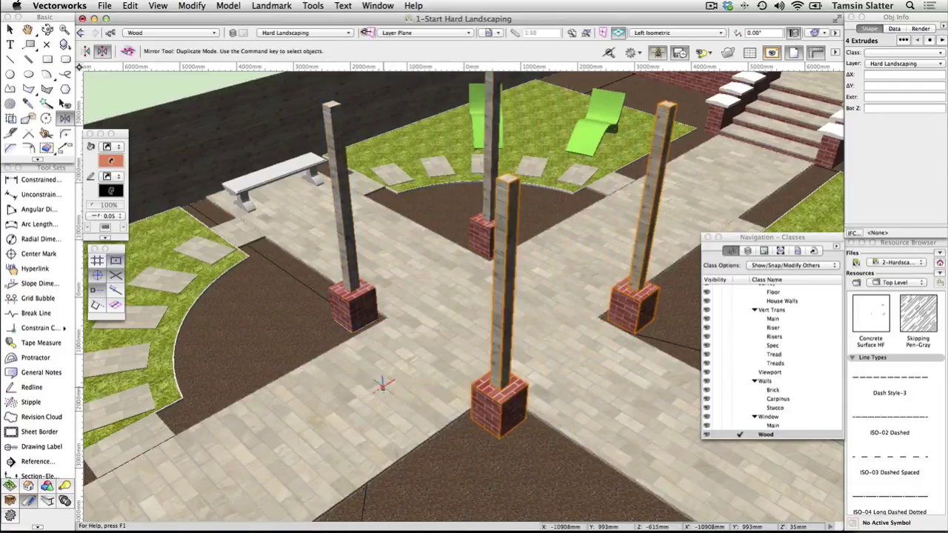
# Step: Draw a corner-to-corner rectangle of about 2790 by 2790 mm across the outer corners of the four wooden post tops
pyautogui.click(10, 30)
pyautogui.press('space')
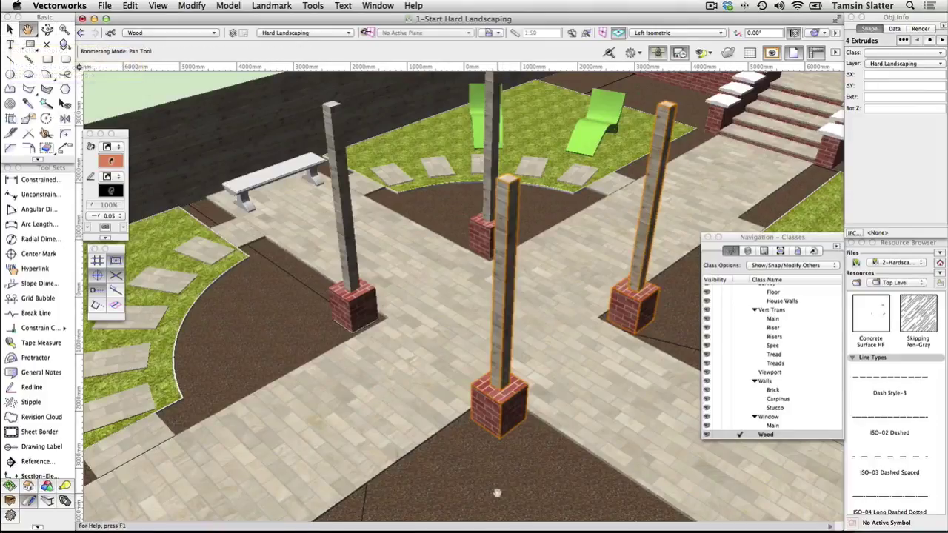
pyautogui.moveTo(497, 492); pyautogui.dragTo(499, 527)
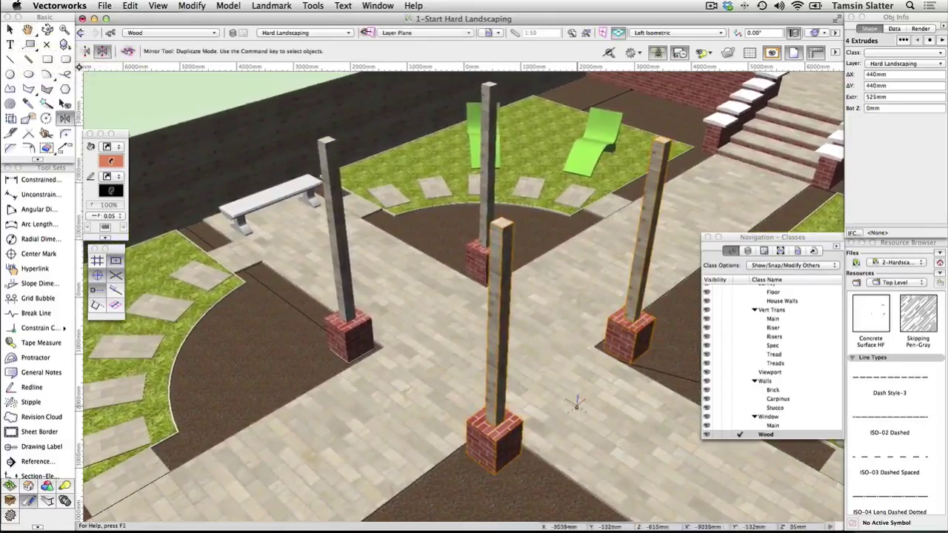
pyautogui.moveTo(576, 405); pyautogui.dragTo(572, 425)
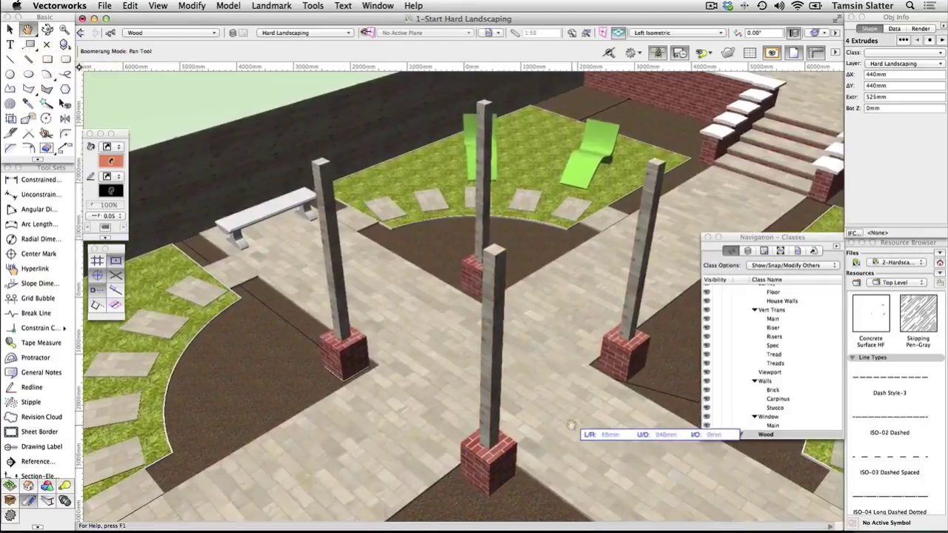
pyautogui.hotkey('alt', 'shift', 'm')
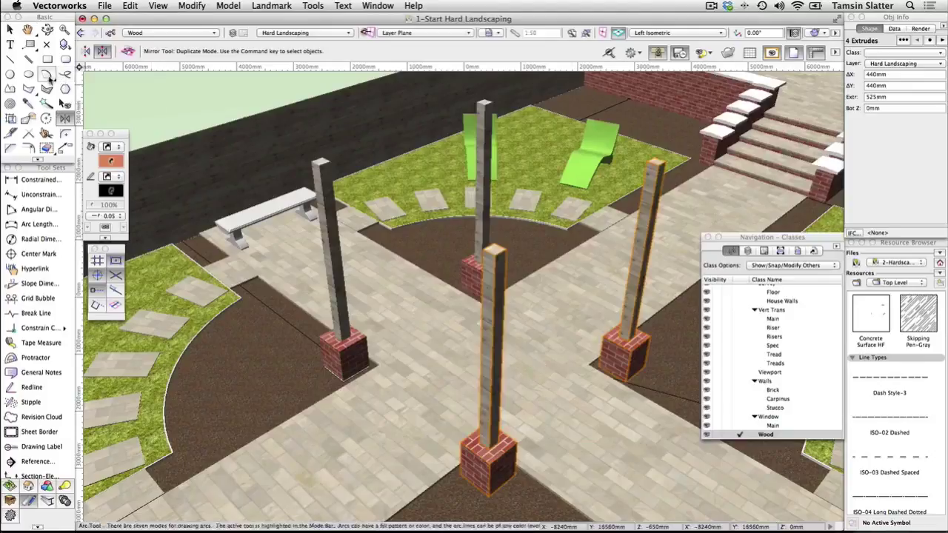
pyautogui.click(46, 61)
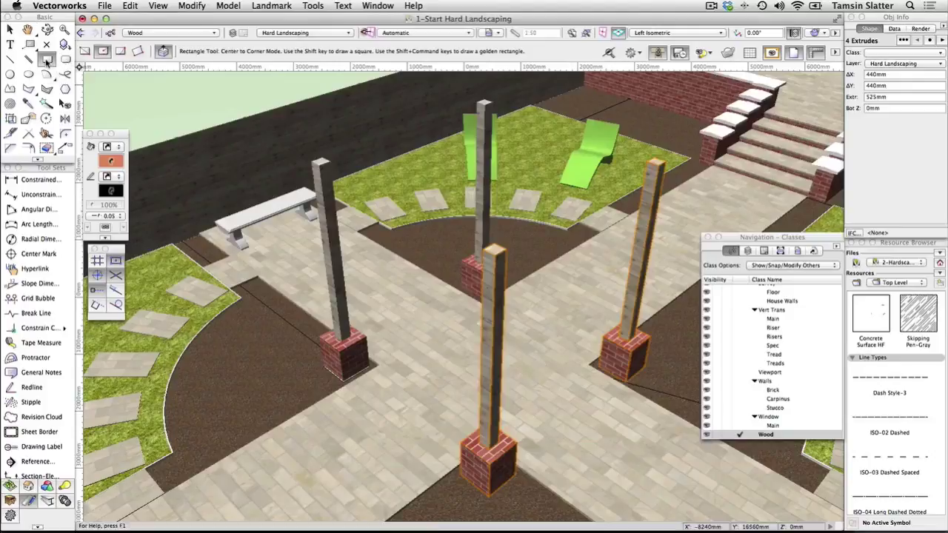
pyautogui.click(85, 52)
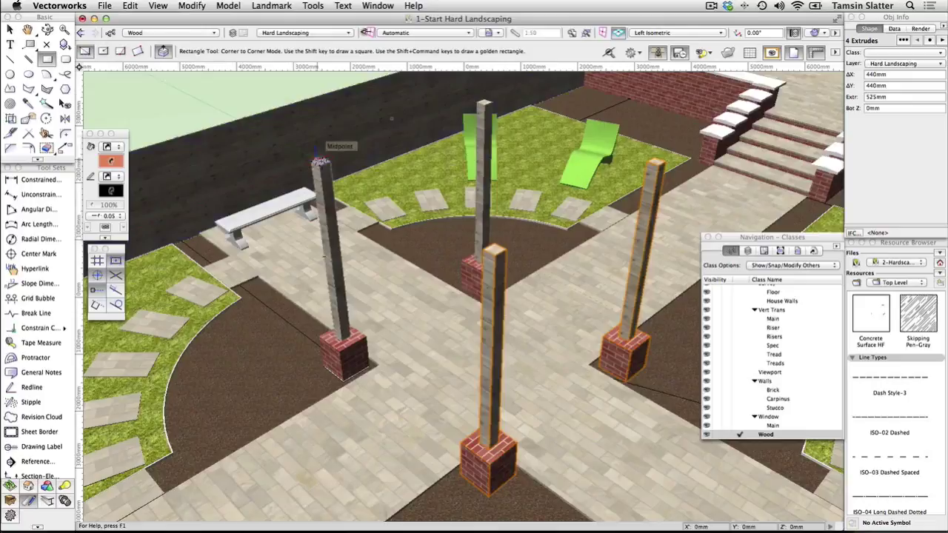
pyautogui.click(320, 161)
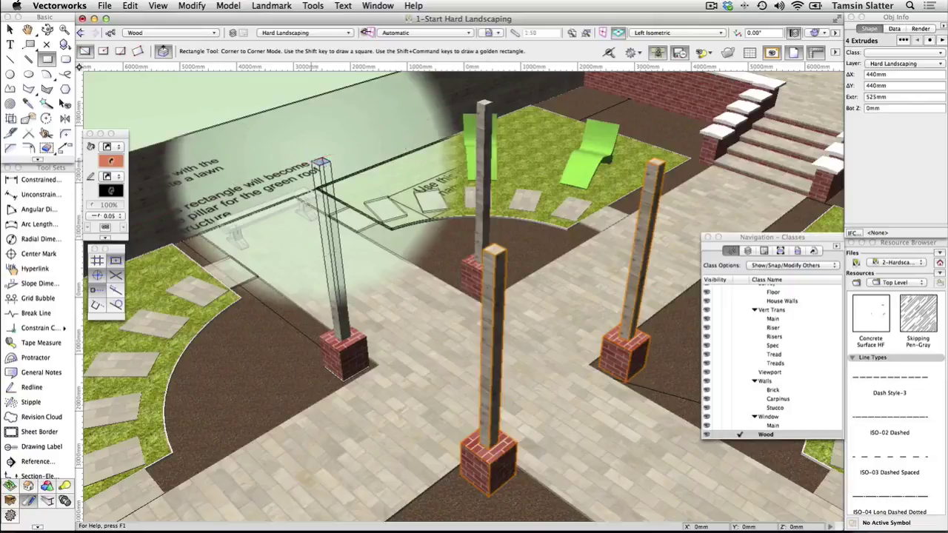
pyautogui.click(315, 161)
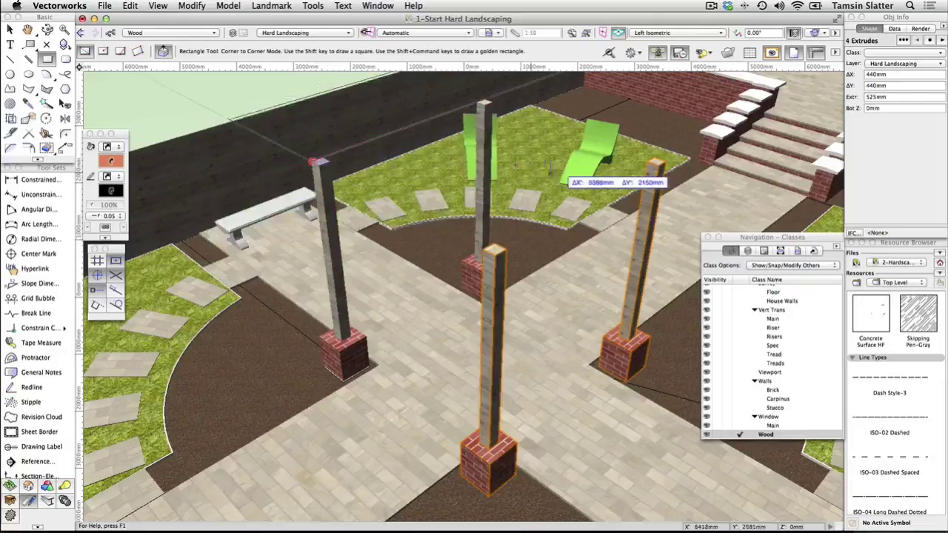
pyautogui.click(666, 157)
pyautogui.click(665, 161)
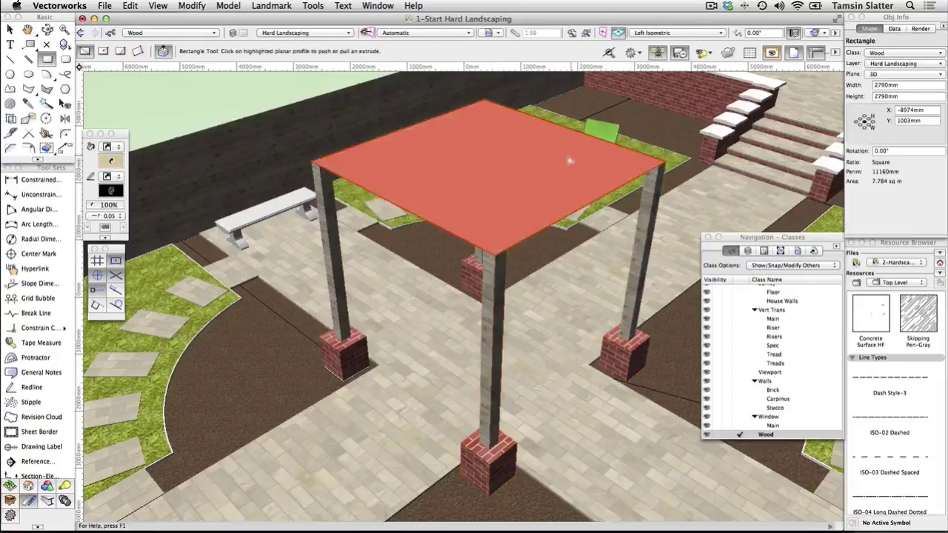
# Step: Extrude the rectangle on top of the posts upward by 300 mm to form the wooden roof slab
pyautogui.click(535, 165)
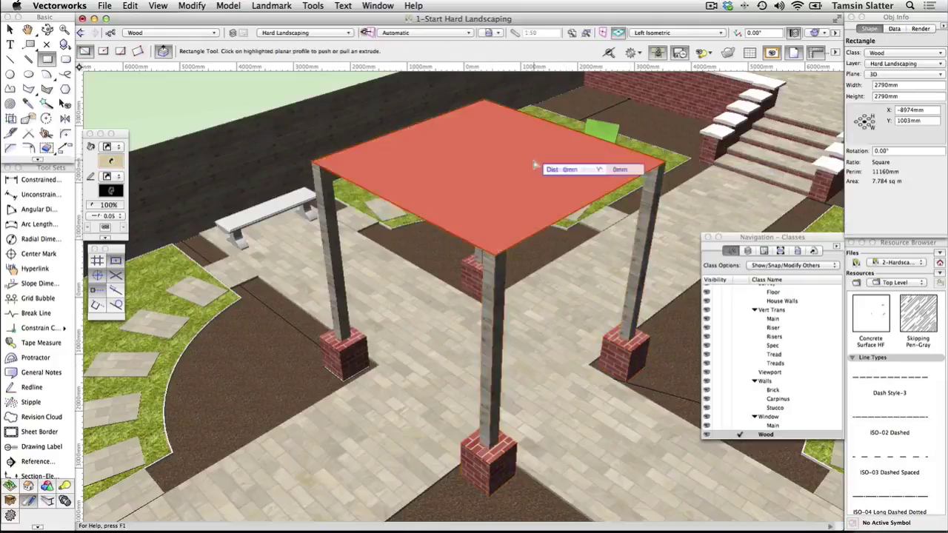
pyautogui.moveTo(533, 161); pyautogui.dragTo(510, 97)
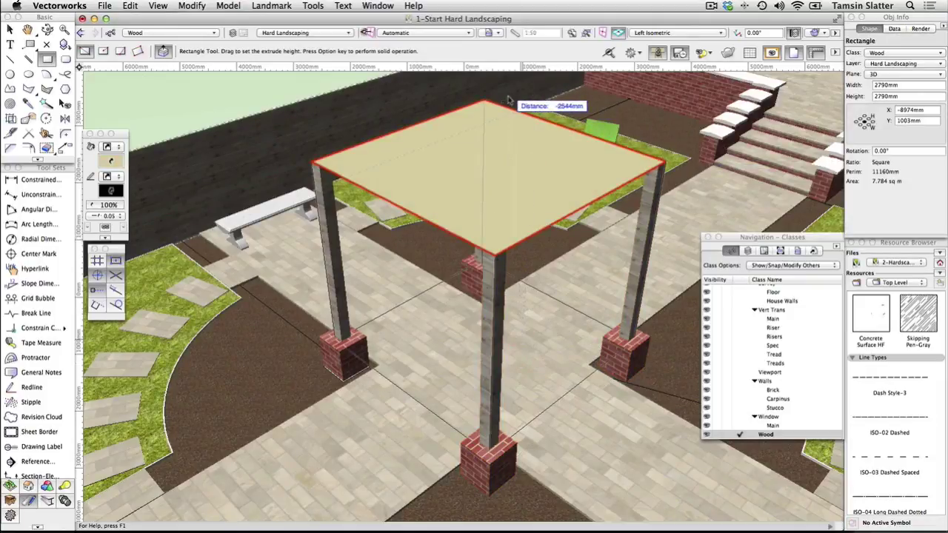
pyautogui.press('Tab')
pyautogui.write('300')
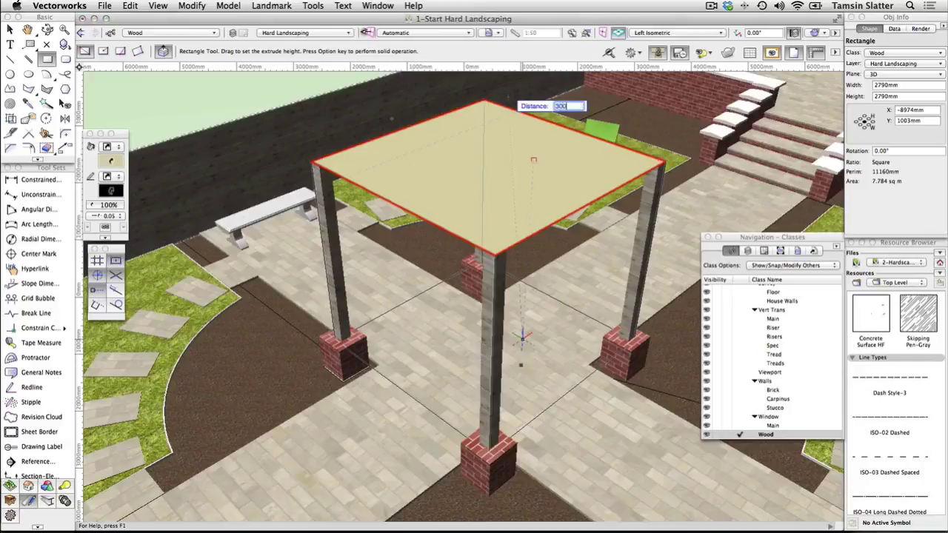
pyautogui.press('Return')
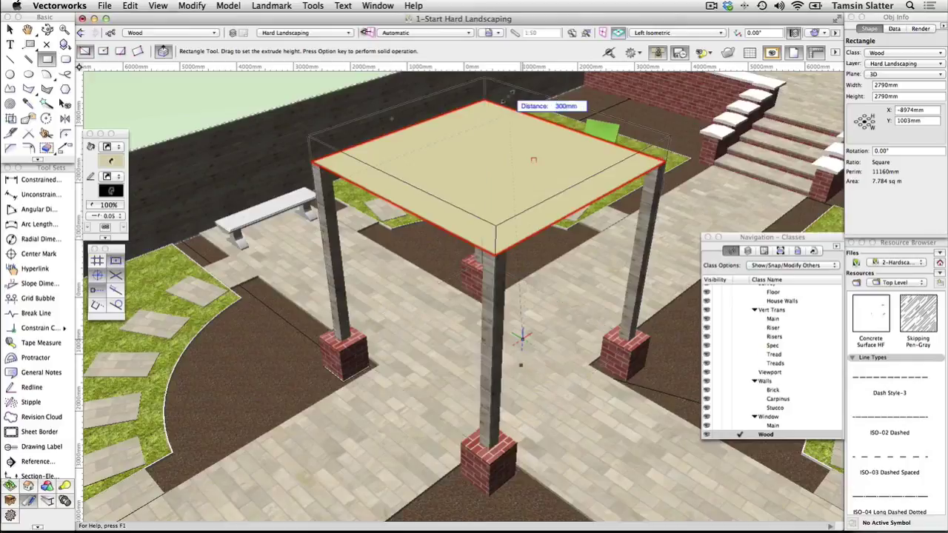
pyautogui.click(510, 94)
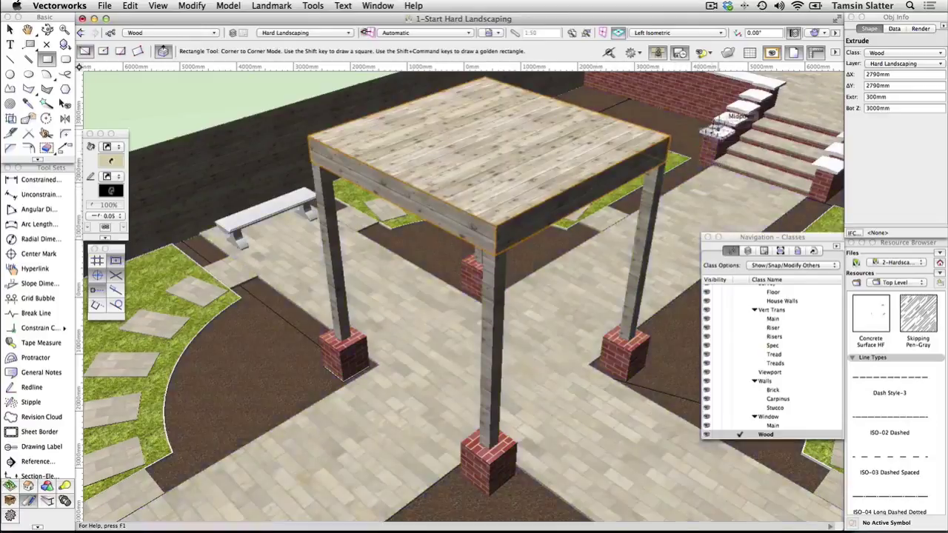
# Step: Flare the roof slab's top face symmetrically outward with the Deform tool, from its centre, aligning the taper to the brick pier nearest the bench
pyautogui.moveTo(696, 115); pyautogui.dragTo(687, 133, button='middle')
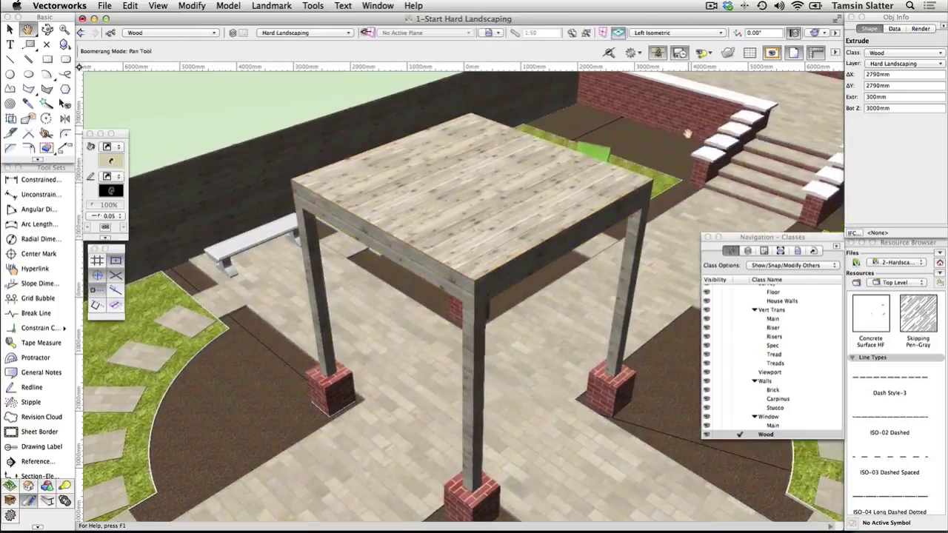
pyautogui.click(47, 486)
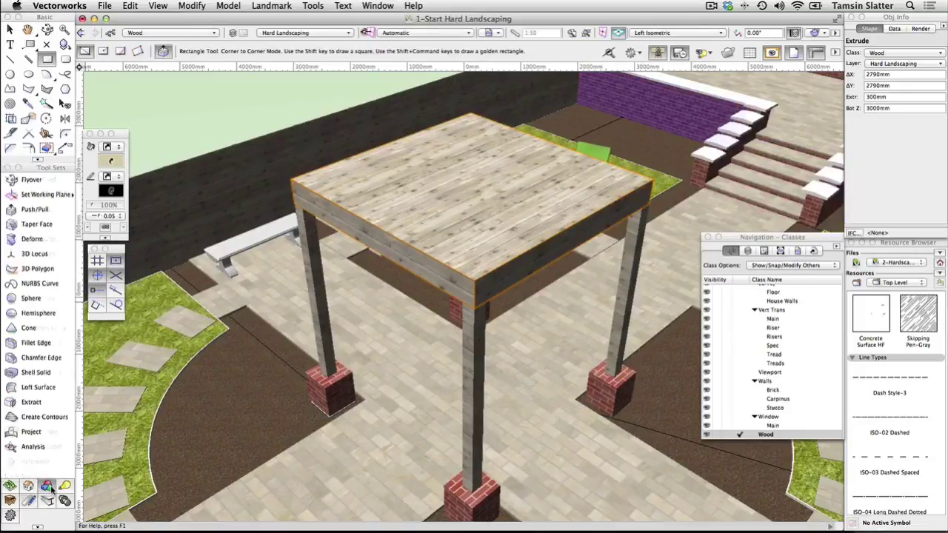
pyautogui.click(29, 239)
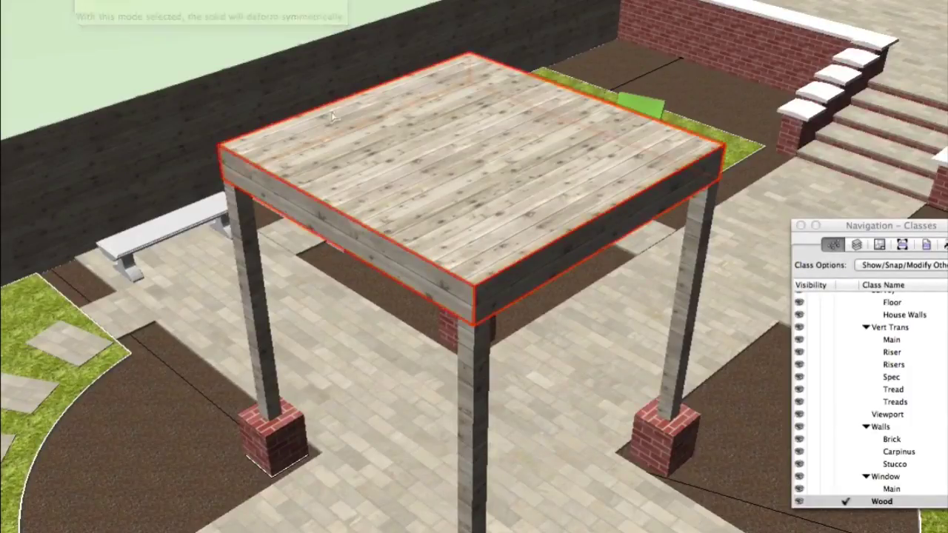
pyautogui.click(495, 150)
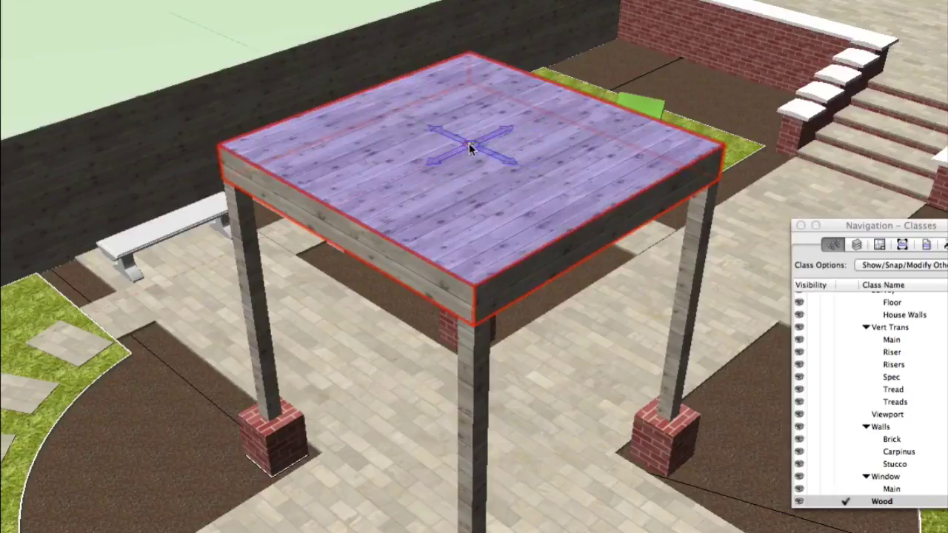
pyautogui.click(469, 145)
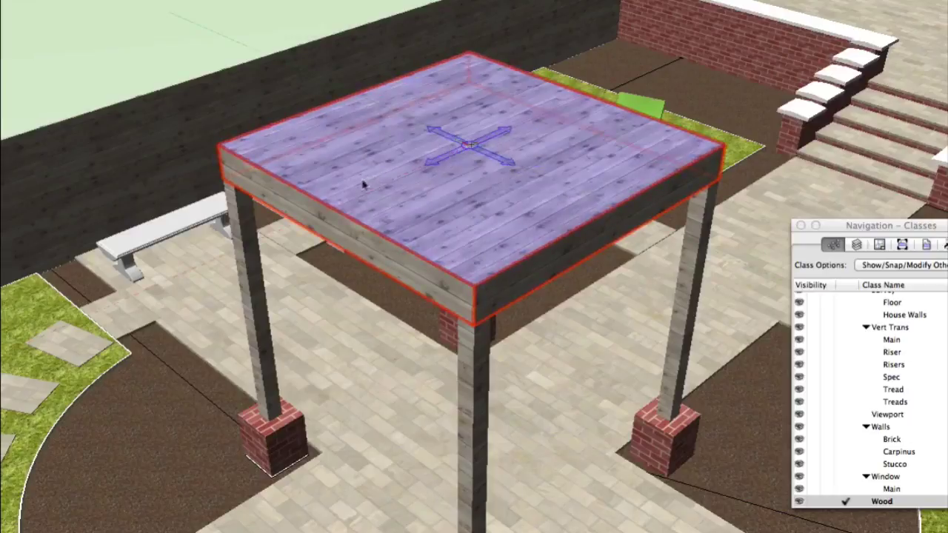
pyautogui.click(330, 207)
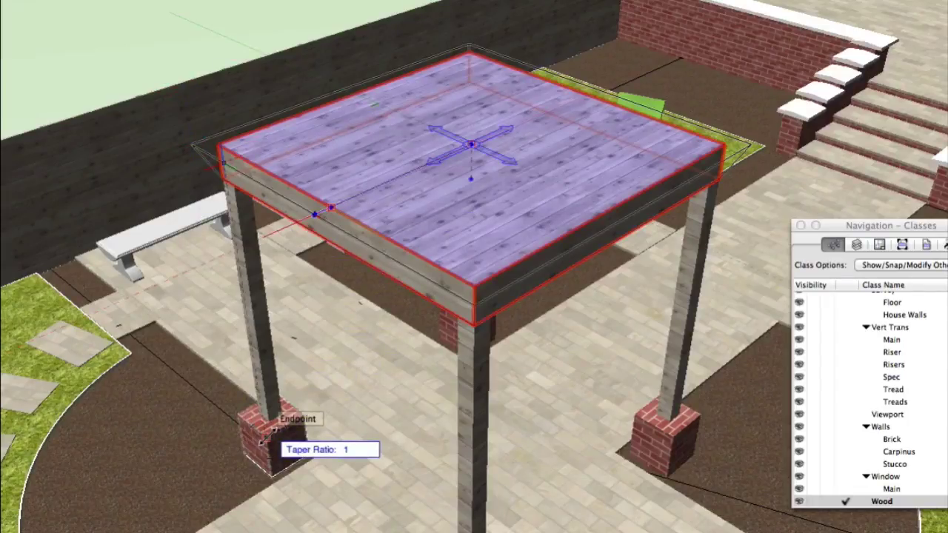
pyautogui.click(274, 430)
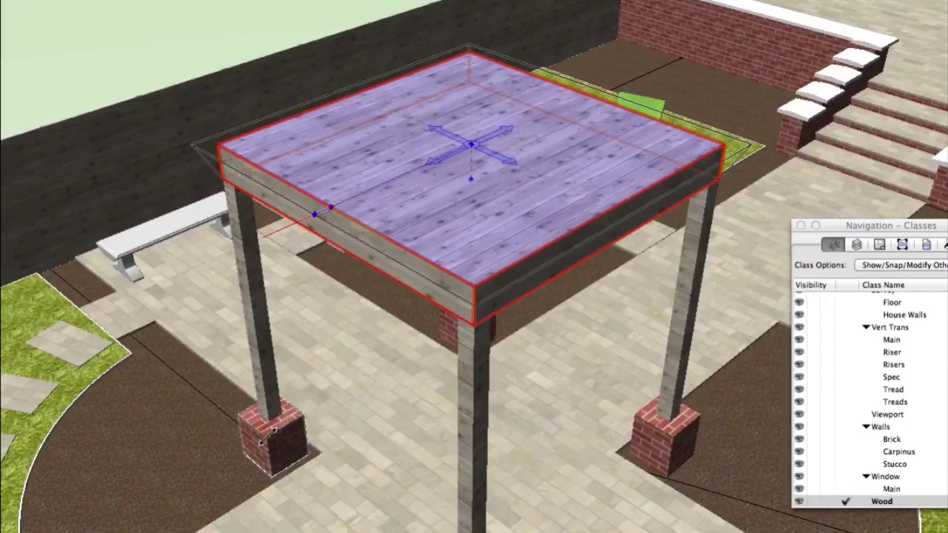